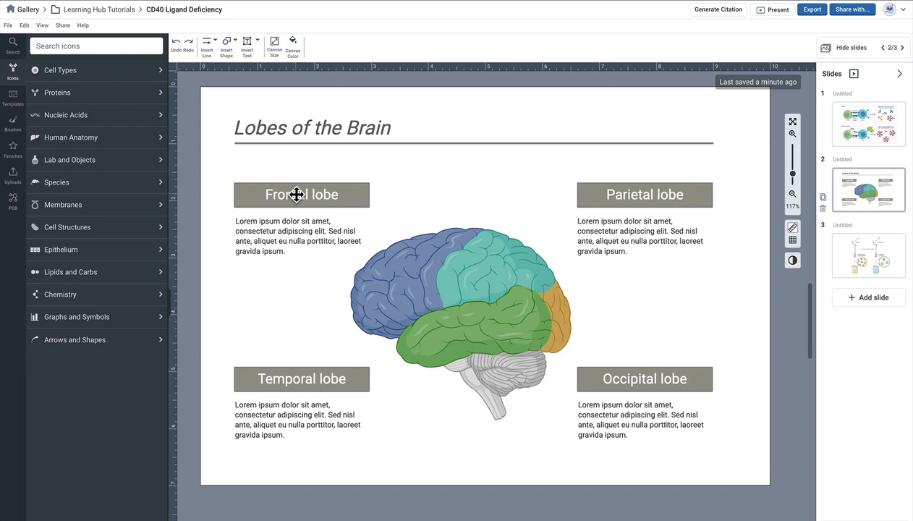
Step: Select the Frontal lobe label box and show its Fill Color picker, currently 97958C
{"action": "left_click", "coordinate": [366, 198]}
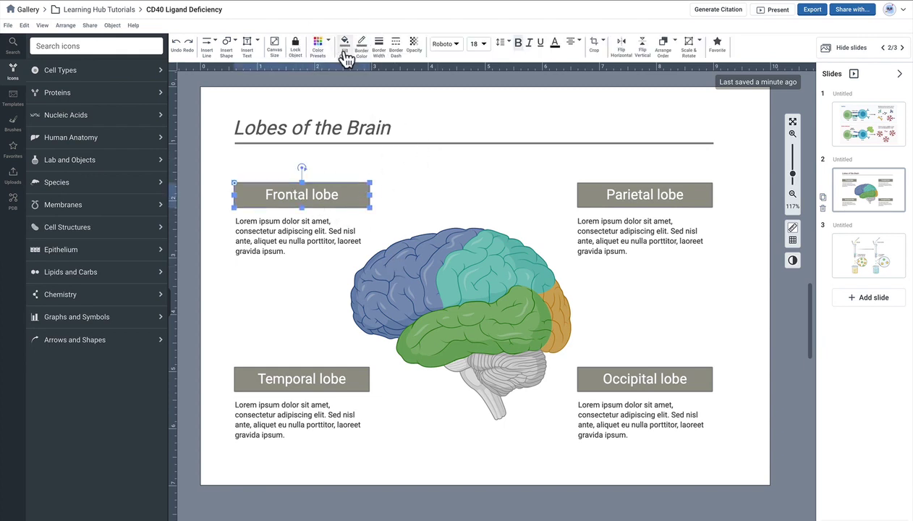
{"action": "left_click", "coordinate": [345, 45]}
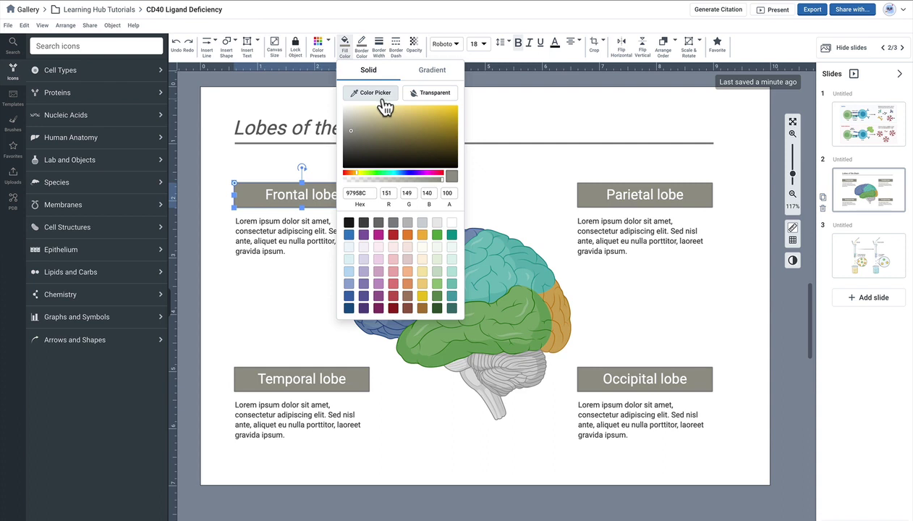
{"action": "left_click", "coordinate": [260, 173]}
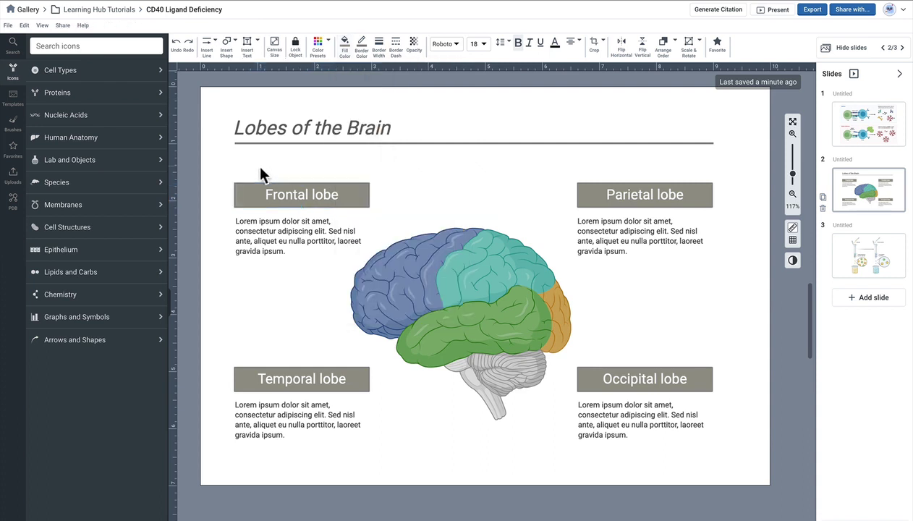
{"action": "left_click", "coordinate": [248, 196]}
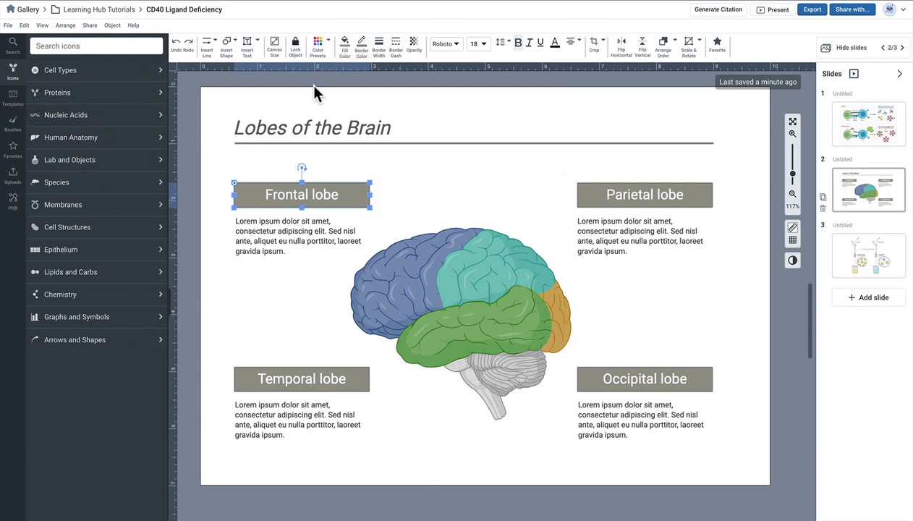
{"action": "left_click", "coordinate": [346, 57]}
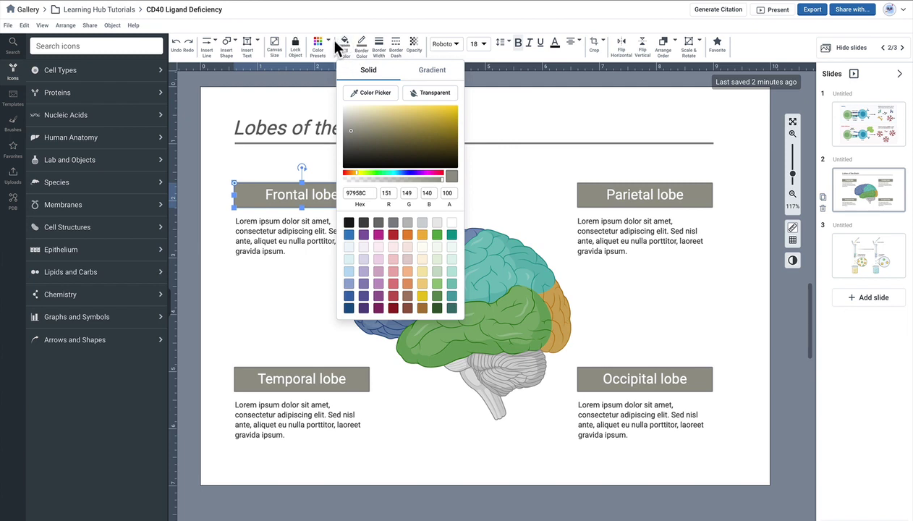
Step: Add a Cancer cell from Cell Types > Generic Cells above the brain and recolour it pink
{"action": "left_click", "coordinate": [62, 72]}
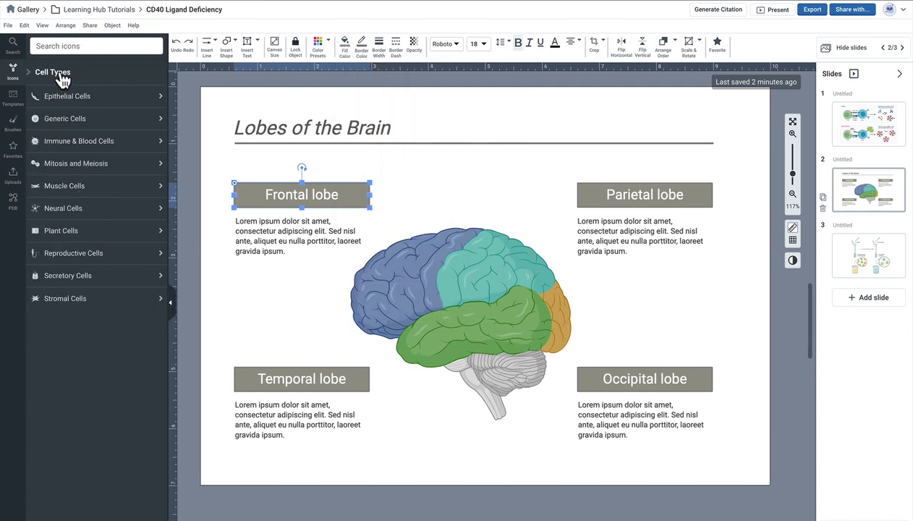
{"action": "left_click", "coordinate": [61, 119]}
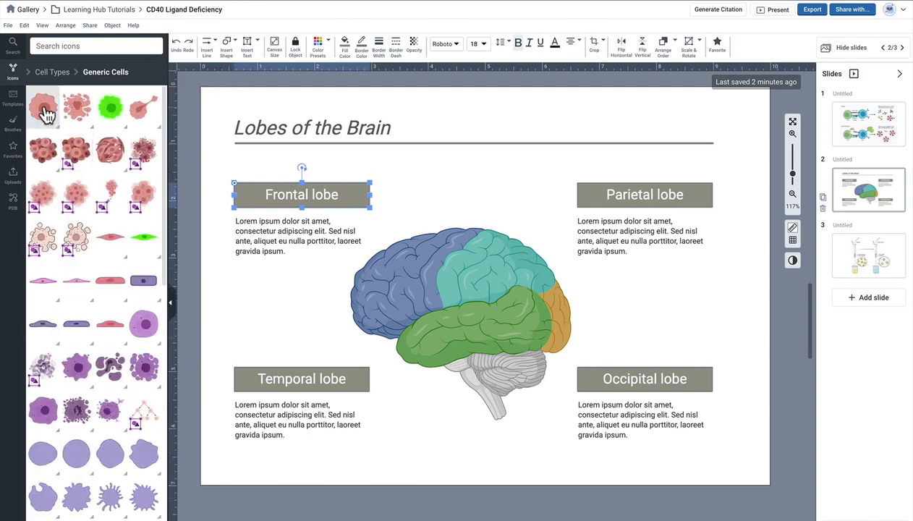
{"action": "left_click_drag", "start_coordinate": [45, 113], "coordinate": [409, 183]}
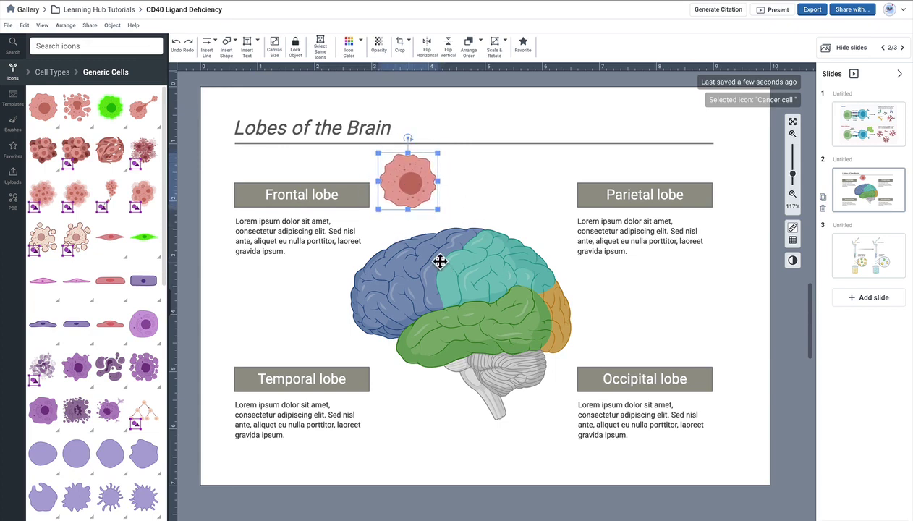
{"action": "left_click", "coordinate": [350, 50]}
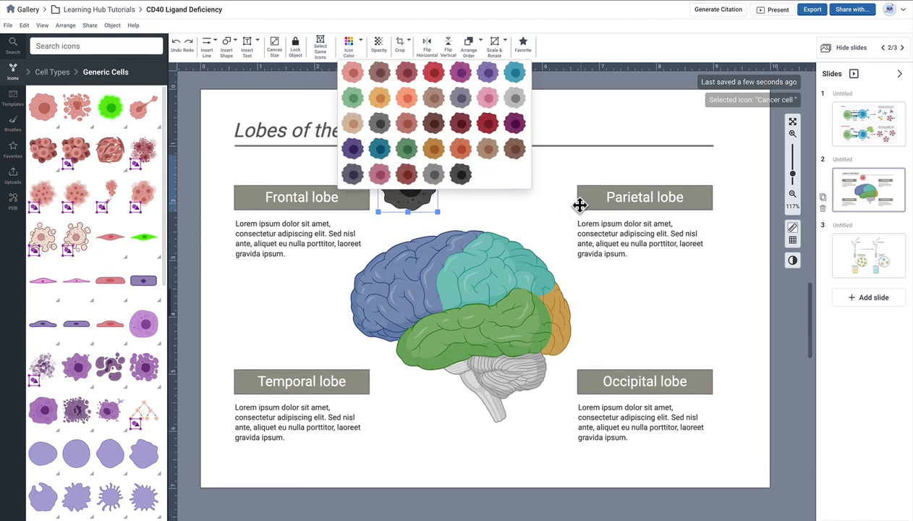
{"action": "scroll", "coordinate": [578, 205], "scroll_direction": "up", "scroll_amount": 1}
{"action": "left_click", "coordinate": [380, 174]}
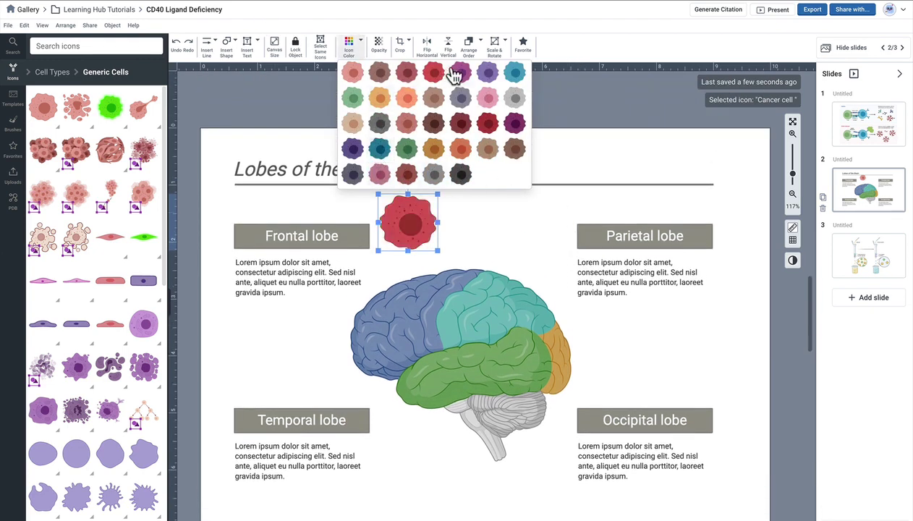
Step: Delete the pink cancer cell icon from the slide
{"action": "left_click", "coordinate": [607, 147]}
{"action": "left_click", "coordinate": [413, 228]}
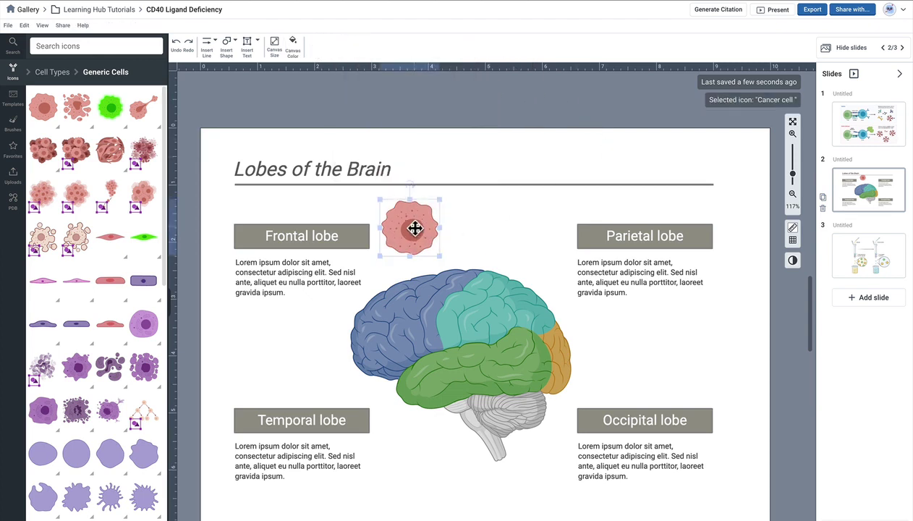
{"action": "key", "text": "Delete"}
{"action": "scroll", "coordinate": [348, 296], "scroll_direction": "down", "scroll_amount": 1}
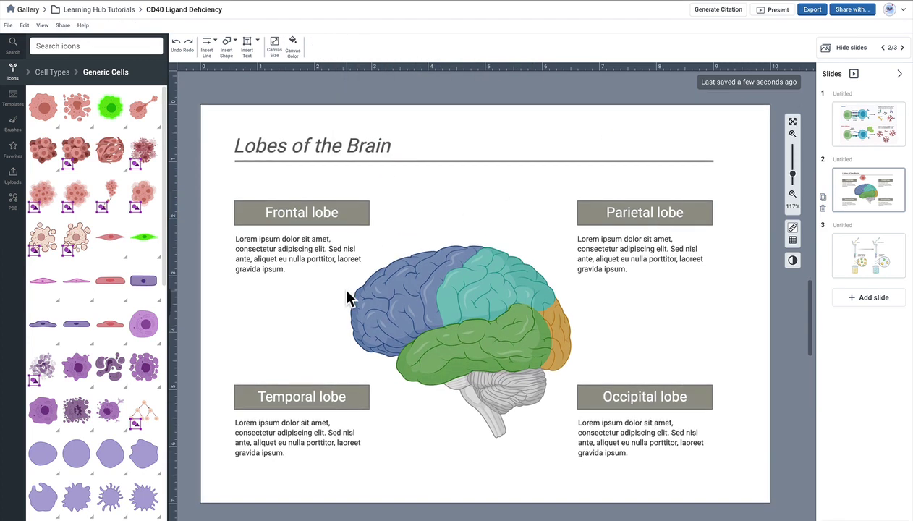
Step: Fill the Frontal lobe label box with the frontal lobe's blue, sampled with the Color Picker
{"action": "left_click", "coordinate": [350, 219]}
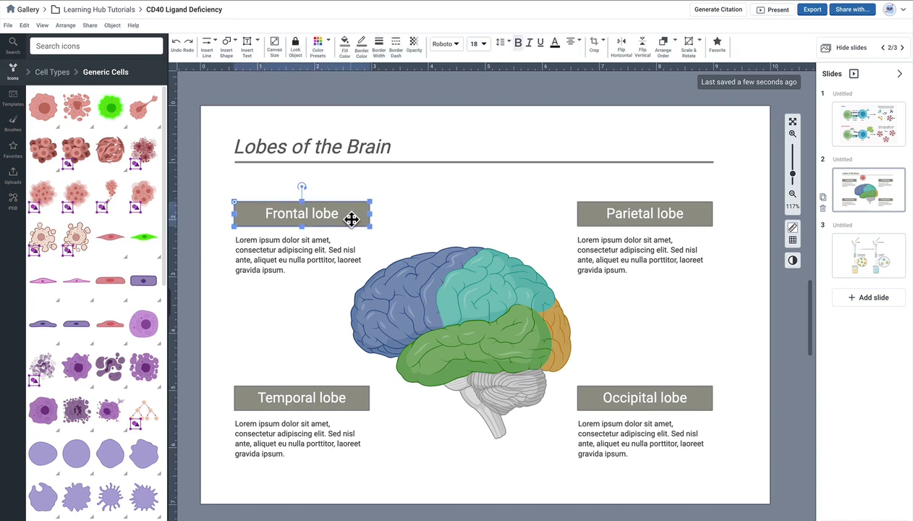
{"action": "left_click", "coordinate": [590, 207]}
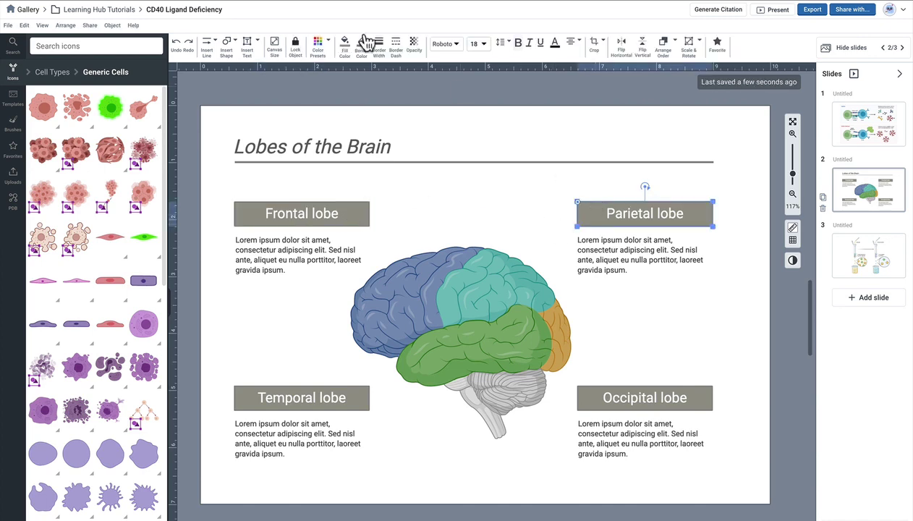
{"action": "left_click", "coordinate": [237, 46]}
{"action": "mouse_move", "coordinate": [249, 114]}
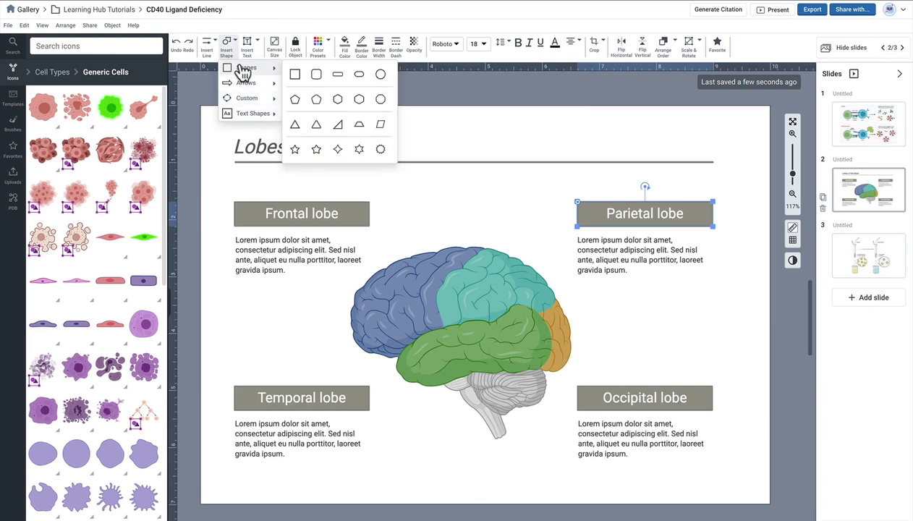
{"action": "left_click", "coordinate": [419, 204]}
{"action": "left_click", "coordinate": [360, 212]}
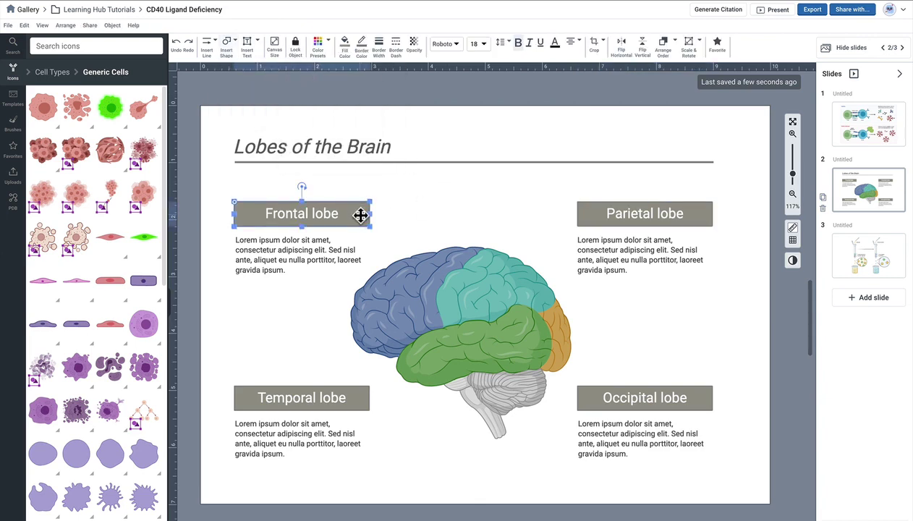
{"action": "left_click", "coordinate": [346, 52]}
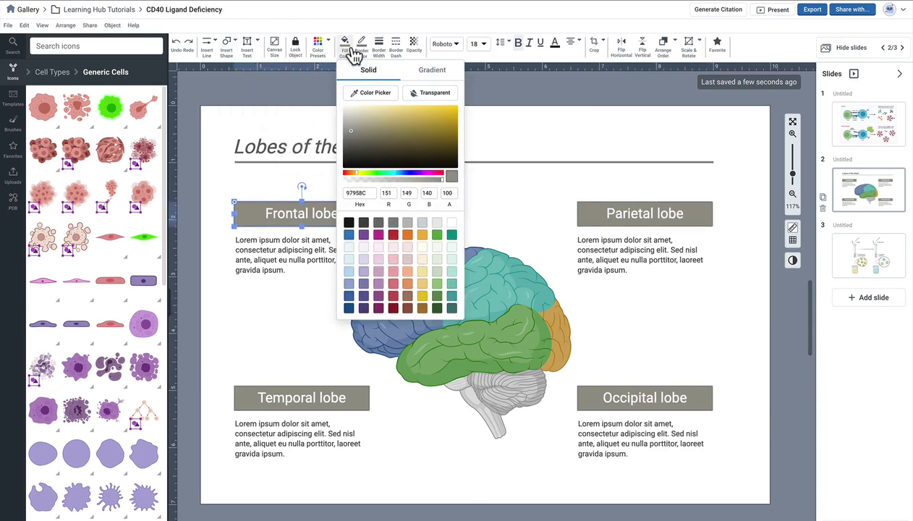
{"action": "left_click", "coordinate": [366, 94]}
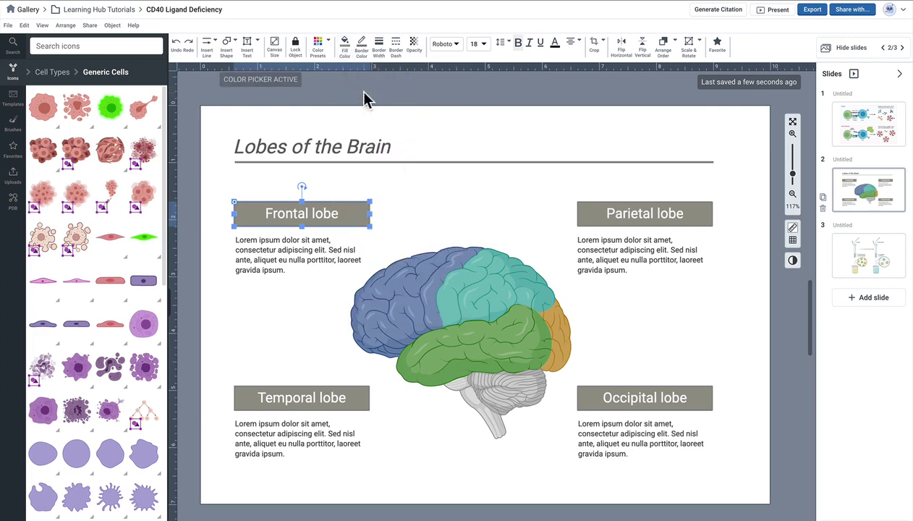
{"action": "left_click", "coordinate": [409, 278]}
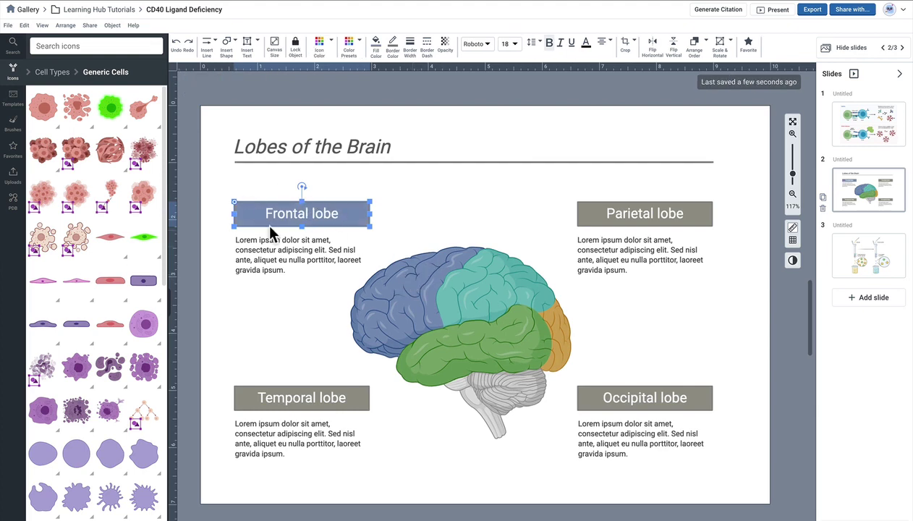
{"action": "left_click", "coordinate": [408, 223]}
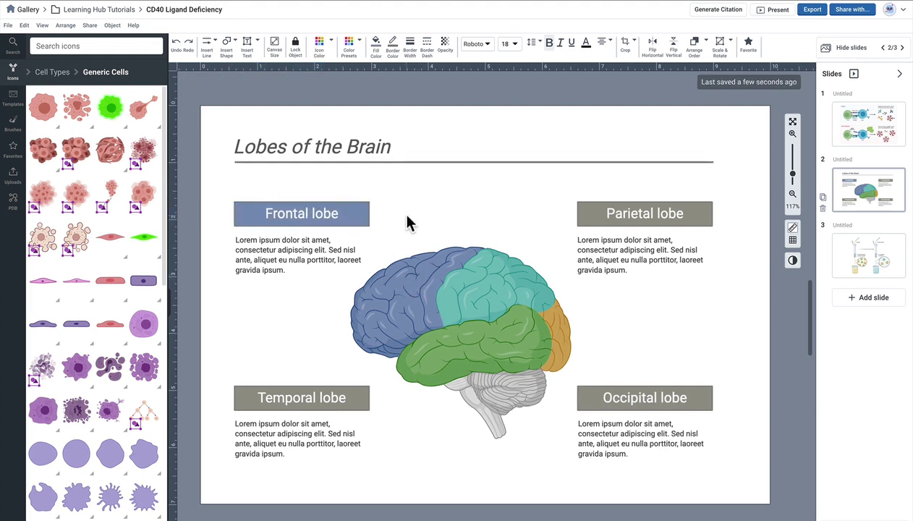
Step: Sample the lobe colours into the Parietal (teal), Occipital (orange) and Temporal (green) label boxes
{"action": "left_click", "coordinate": [666, 212]}
{"action": "left_click", "coordinate": [347, 48]}
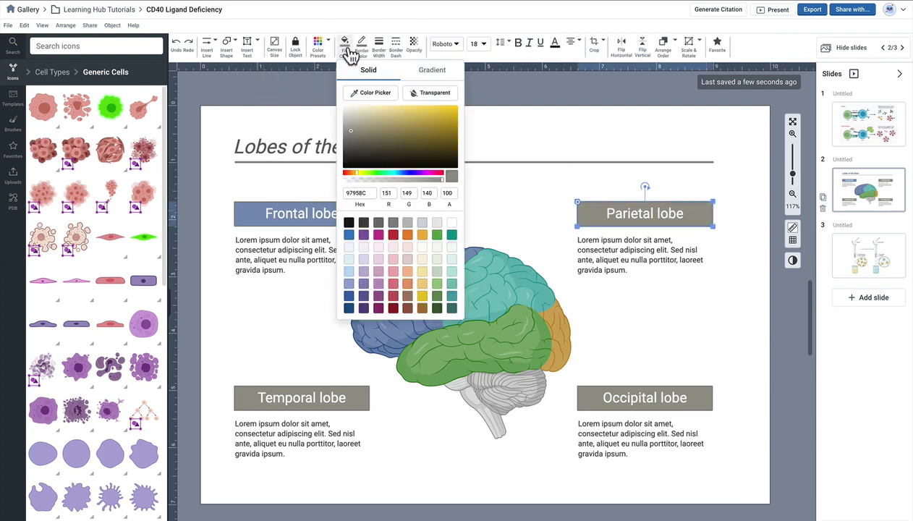
{"action": "left_click", "coordinate": [363, 94]}
{"action": "left_click", "coordinate": [499, 260]}
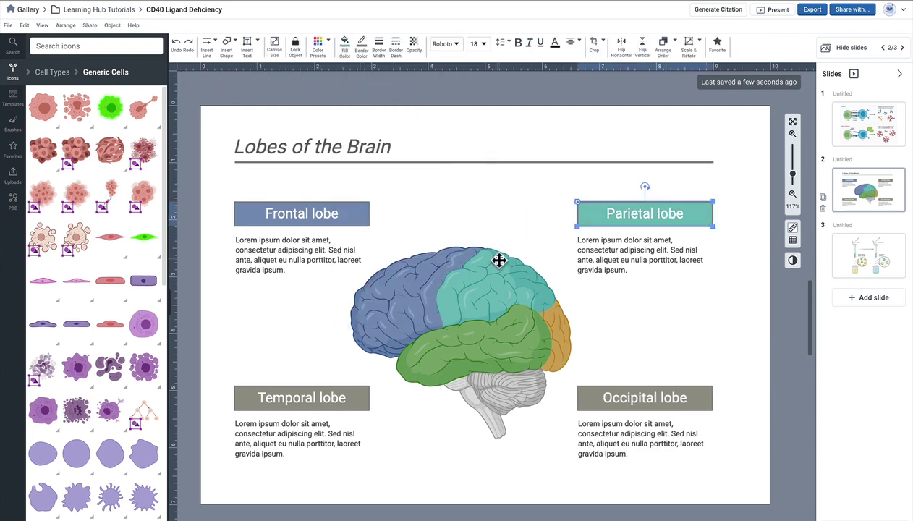
{"action": "left_click", "coordinate": [582, 392]}
{"action": "left_click", "coordinate": [345, 49]}
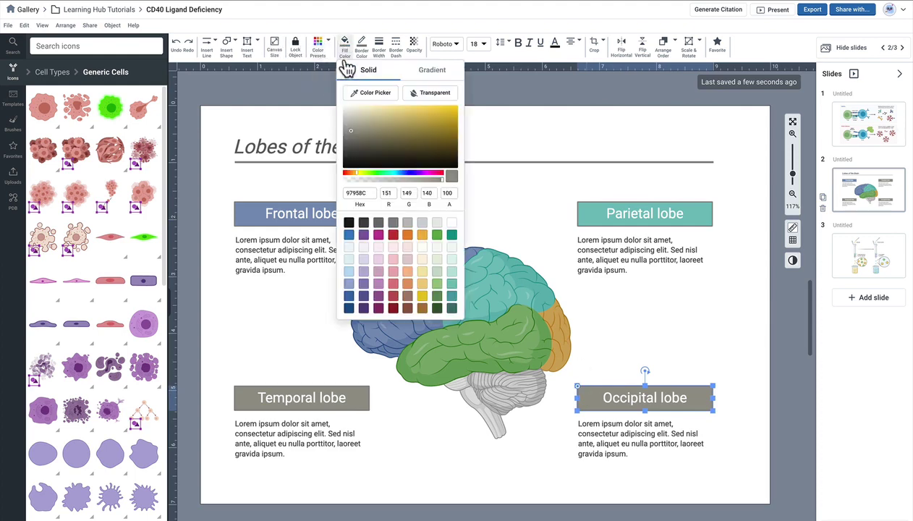
{"action": "left_click", "coordinate": [362, 92]}
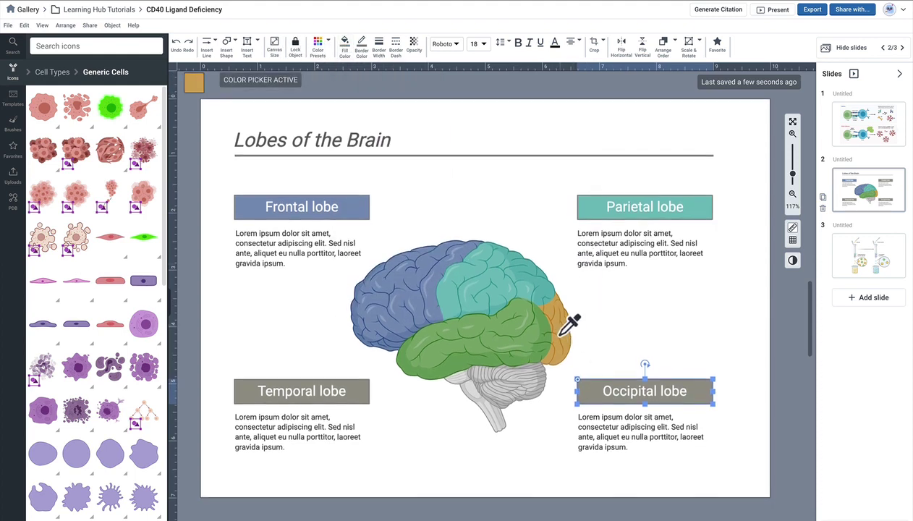
{"action": "left_click", "coordinate": [562, 333]}
{"action": "left_click", "coordinate": [235, 393]}
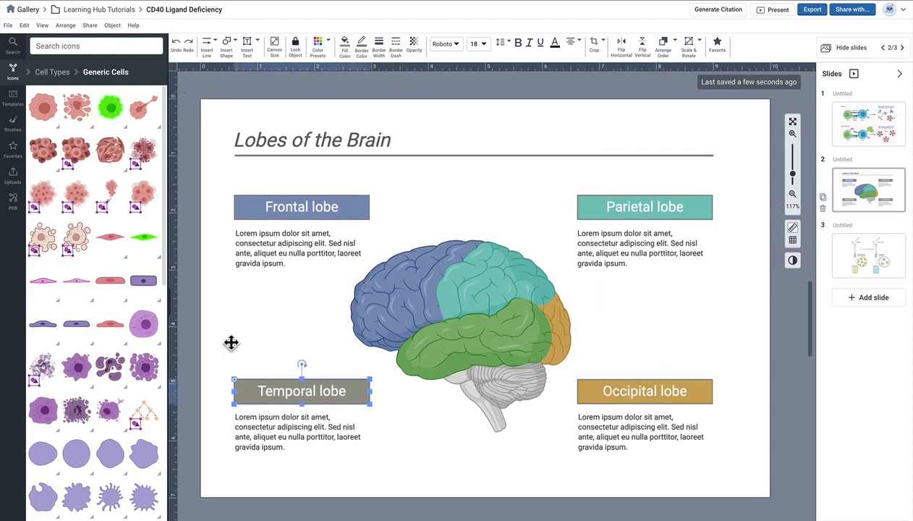
{"action": "left_click", "coordinate": [344, 49]}
{"action": "left_click", "coordinate": [366, 92]}
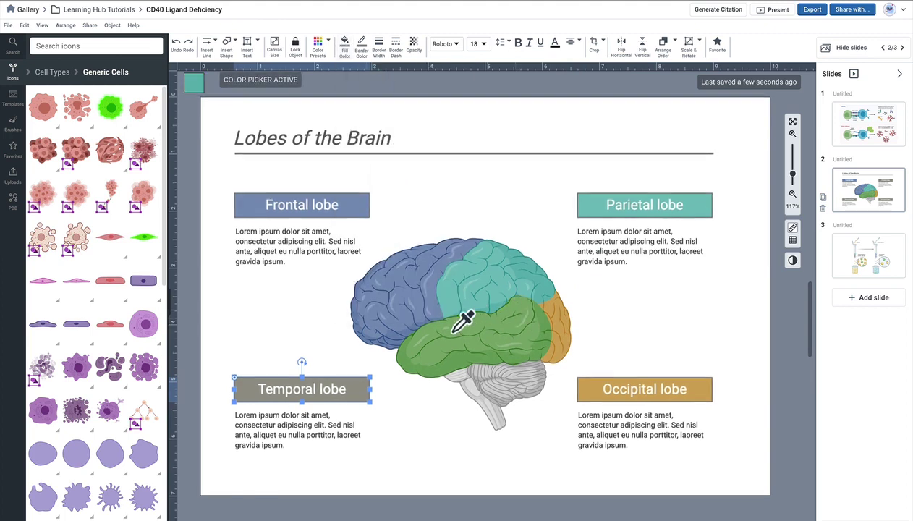
{"action": "left_click", "coordinate": [434, 347]}
{"action": "left_click", "coordinate": [474, 217]}
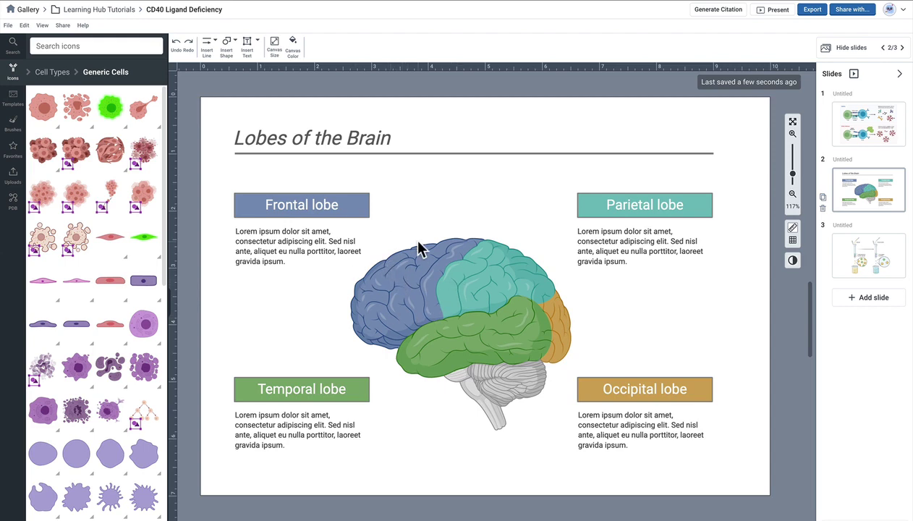
Step: Switch to the CD40 ligand Healthy versus CD40L Deficient slide
{"action": "left_click", "coordinate": [866, 140]}
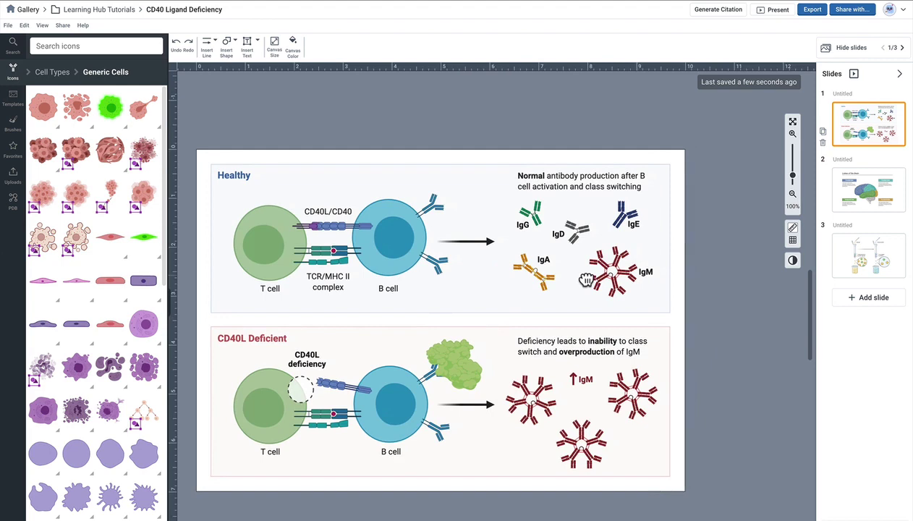
{"action": "scroll", "coordinate": [578, 262], "scroll_direction": "up", "scroll_amount": 3}
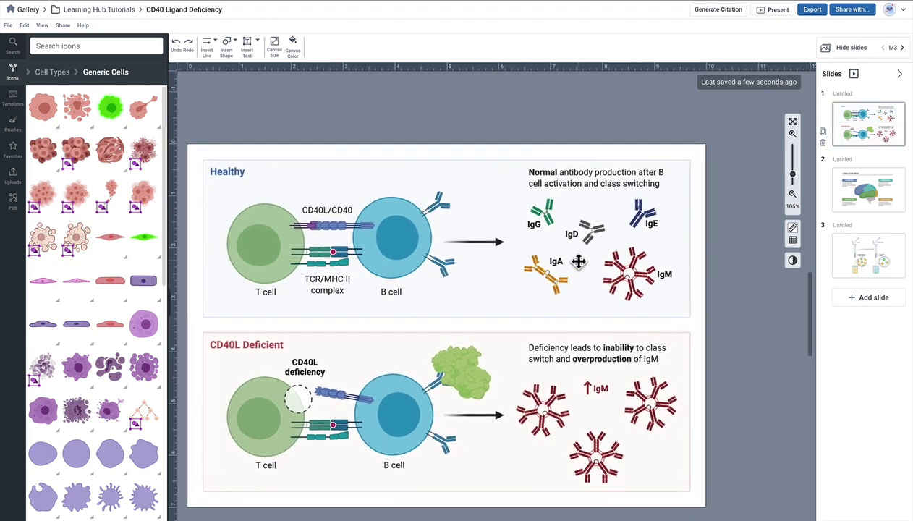
{"action": "left_click_drag", "start_coordinate": [502, 282], "coordinate": [519, 282]}
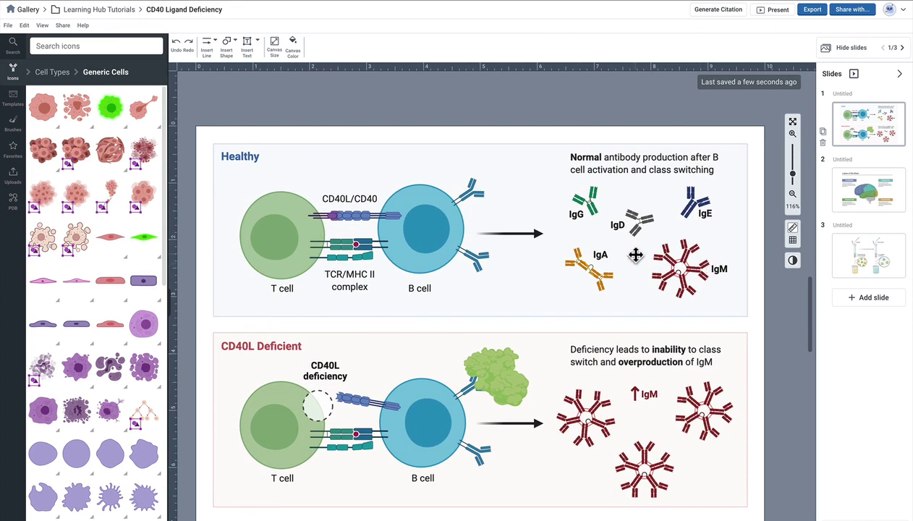
Step: Zoom to about 201% on the antibody group and nudge the IgG label slightly down-left
{"action": "left_click", "coordinate": [578, 219]}
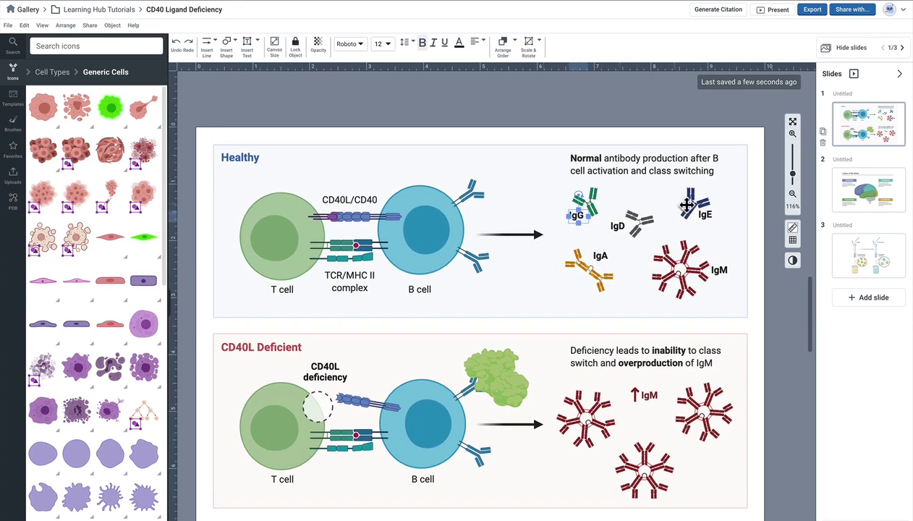
{"action": "scroll", "coordinate": [703, 207], "scroll_direction": "up", "scroll_amount": 3}
{"action": "scroll", "coordinate": [703, 207], "scroll_direction": "up", "scroll_amount": 1}
{"action": "left_click_drag", "start_coordinate": [648, 185], "coordinate": [544, 230]}
{"action": "left_click", "coordinate": [642, 370]}
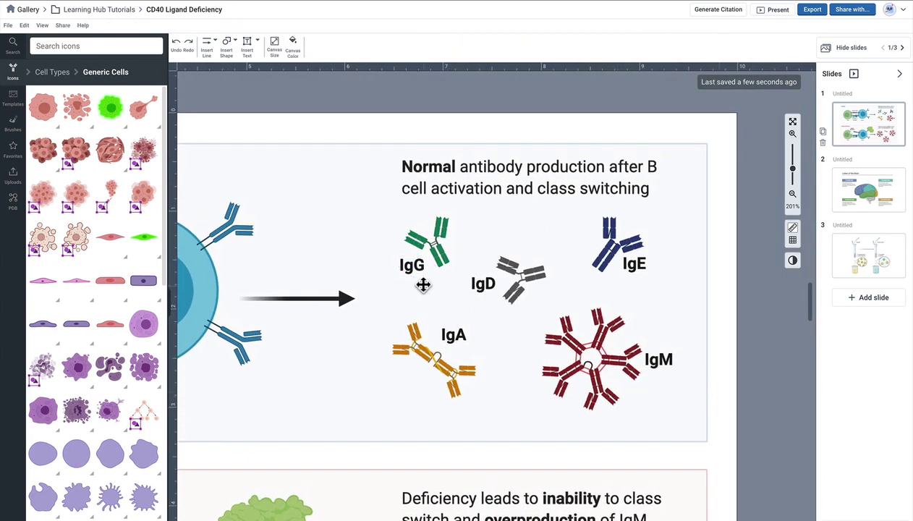
{"action": "left_click_drag", "start_coordinate": [416, 273], "coordinate": [414, 271]}
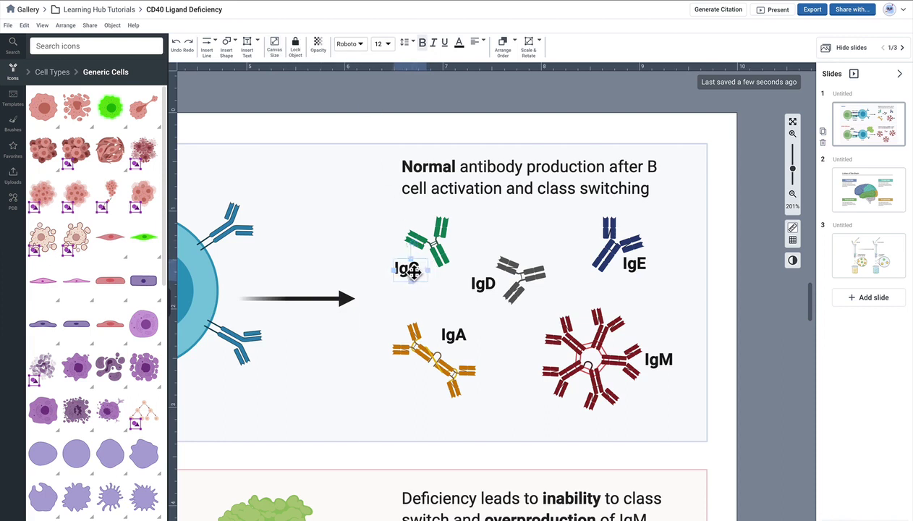
Step: Colour the IgG label text green by sampling the IgG antibody with the Color Picker
{"action": "left_click", "coordinate": [460, 43]}
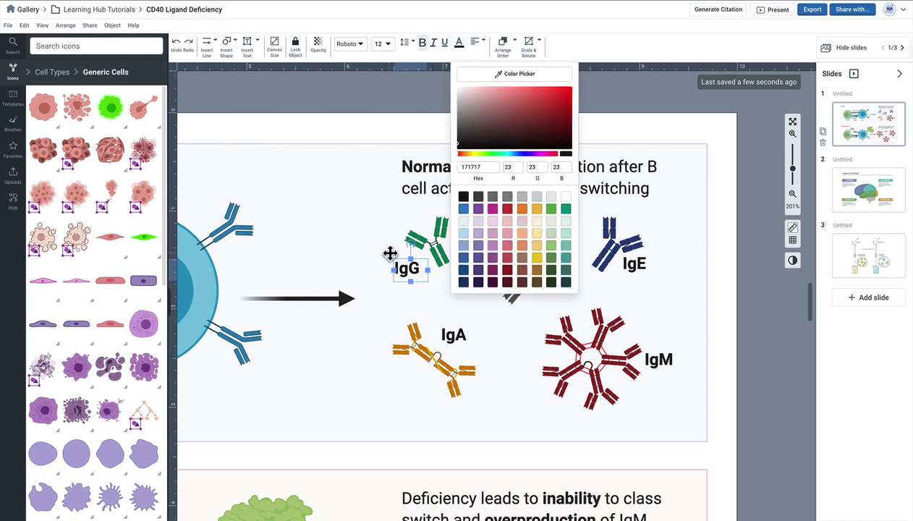
{"action": "left_click", "coordinate": [527, 77]}
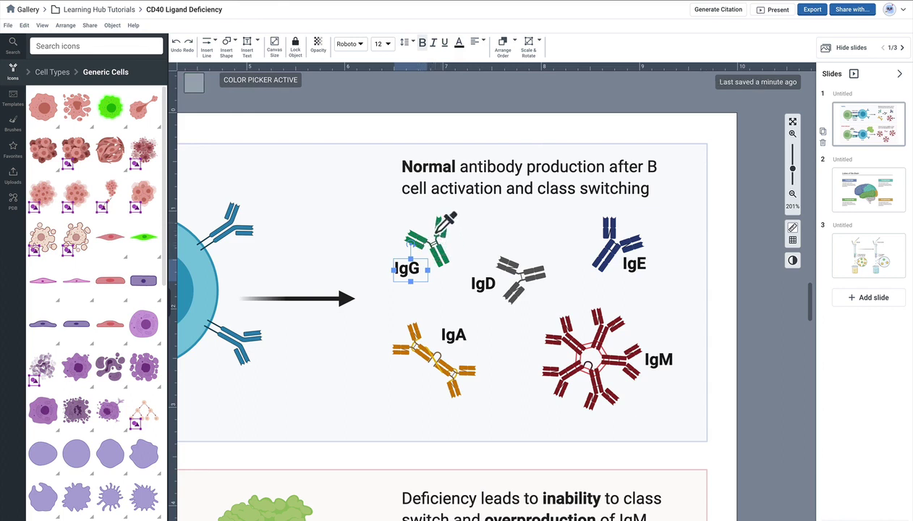
{"action": "left_click", "coordinate": [439, 237]}
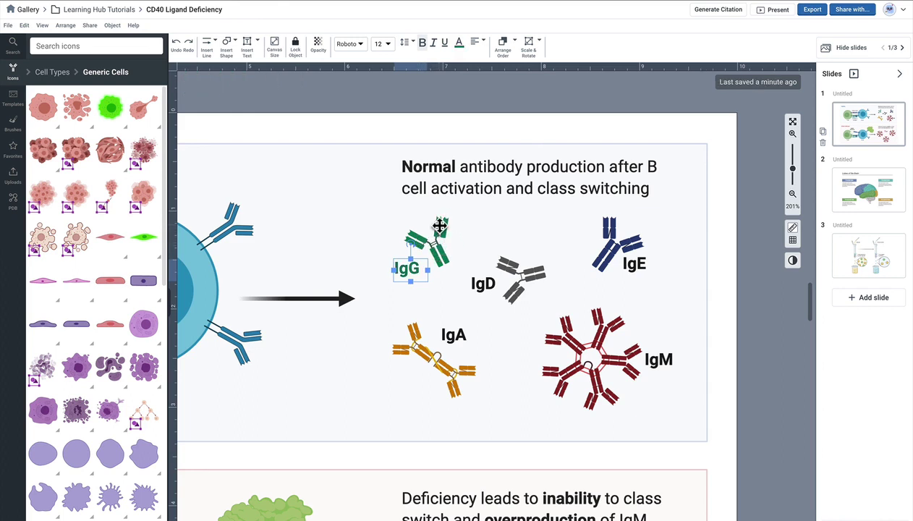
{"action": "left_click", "coordinate": [483, 235]}
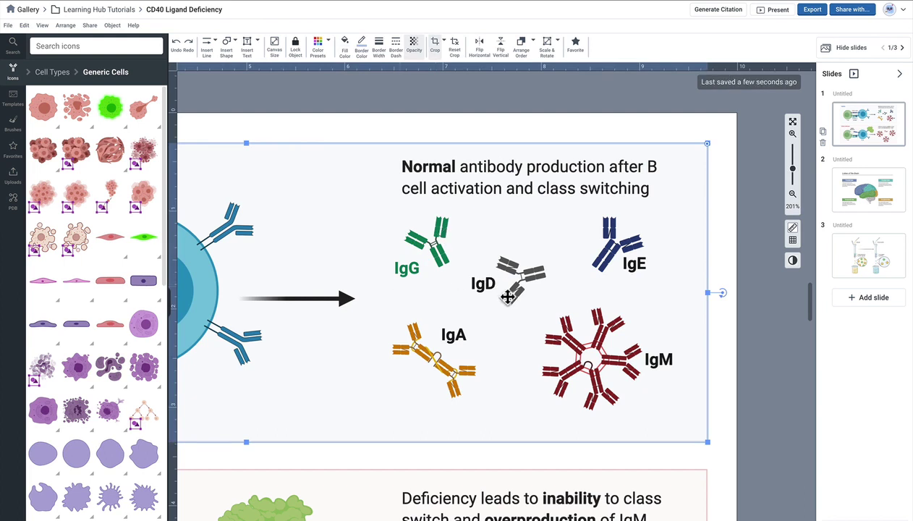
Step: Colour the IgA label text orange by sampling the IgA antibody, retrying after a missed sample
{"action": "left_click", "coordinate": [453, 336]}
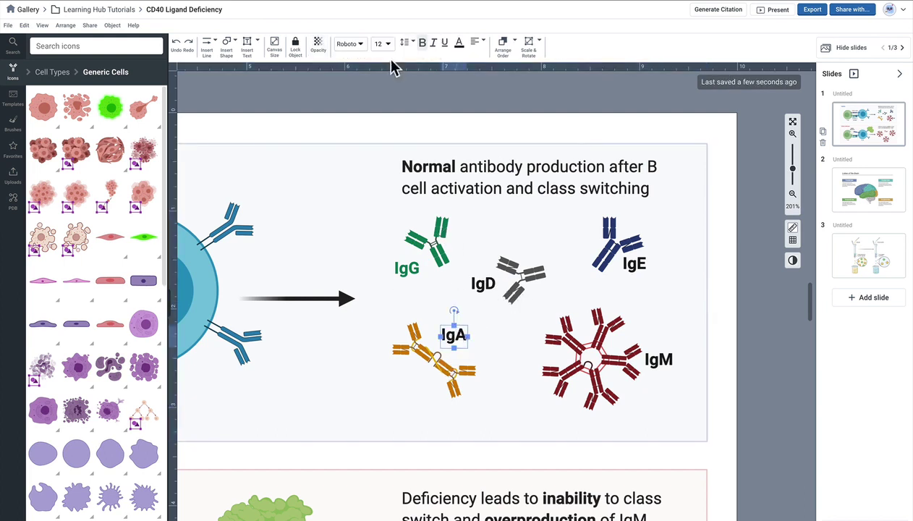
{"action": "left_click", "coordinate": [462, 47]}
{"action": "left_click", "coordinate": [499, 75]}
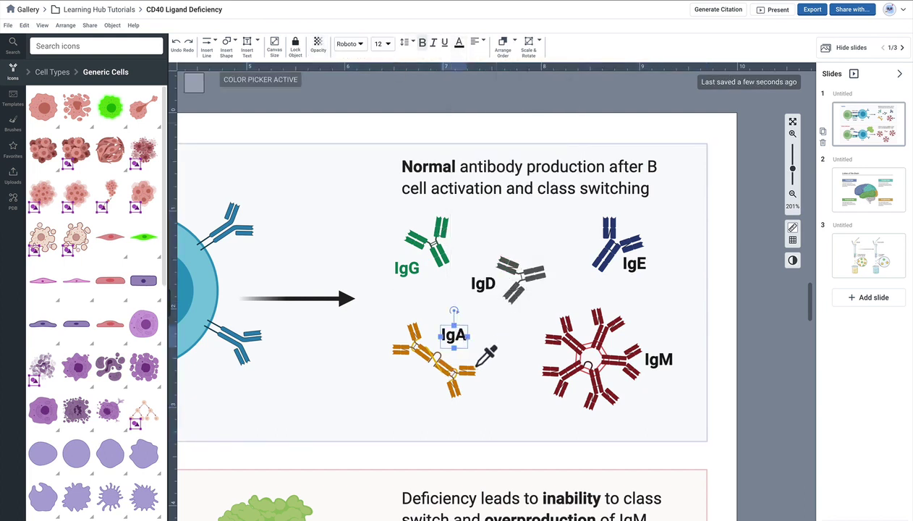
{"action": "left_click", "coordinate": [449, 362]}
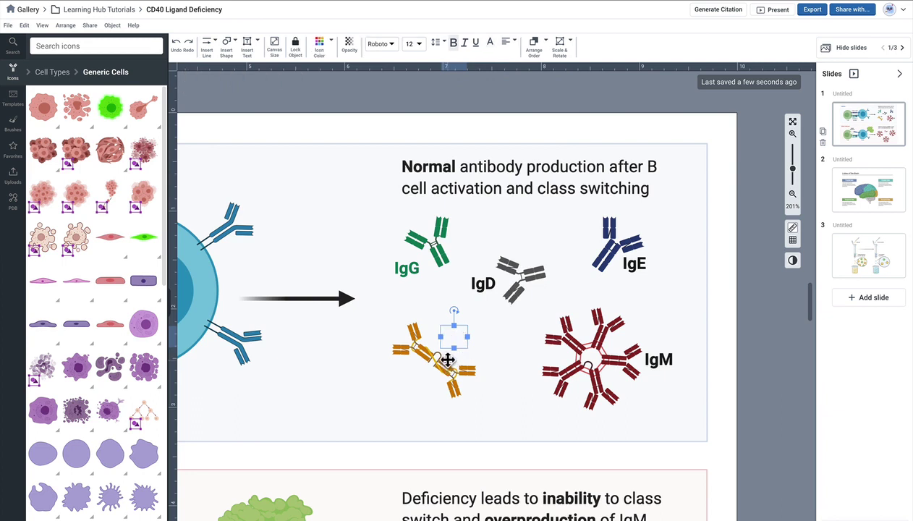
{"action": "left_click", "coordinate": [458, 367]}
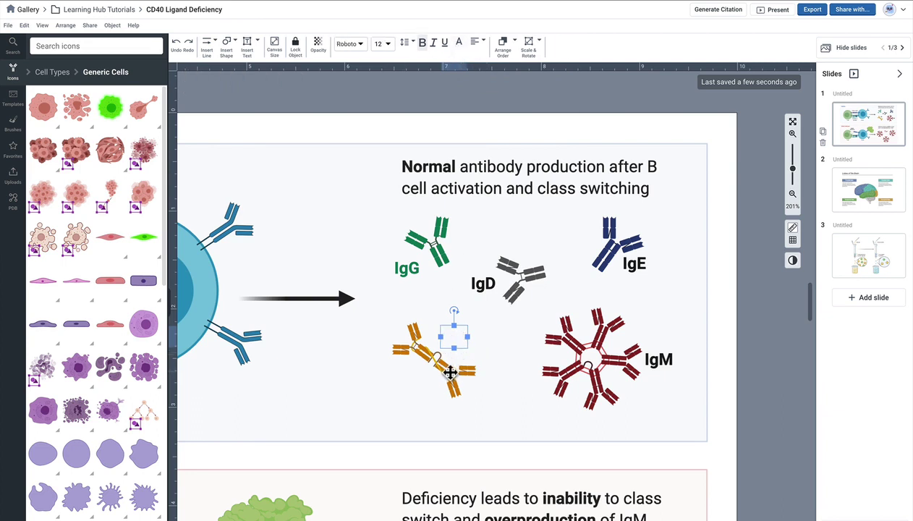
{"action": "left_click", "coordinate": [459, 42]}
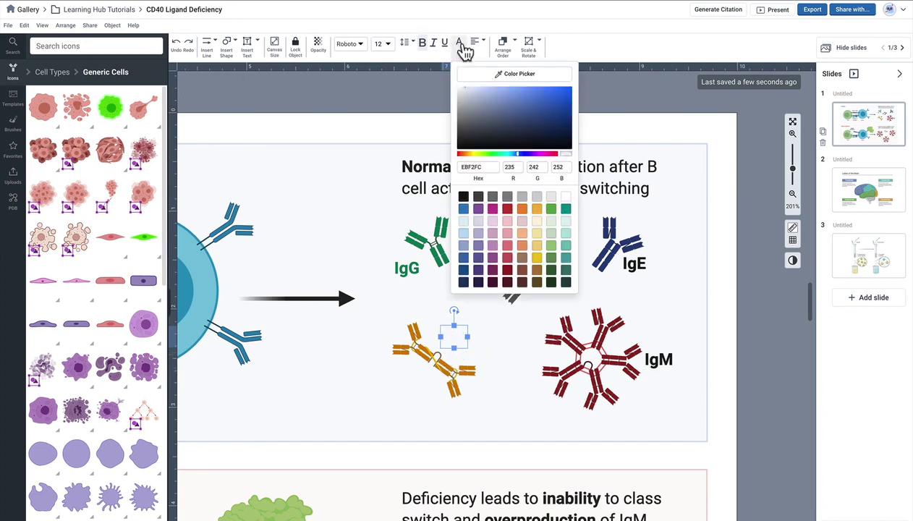
{"action": "left_click", "coordinate": [510, 75]}
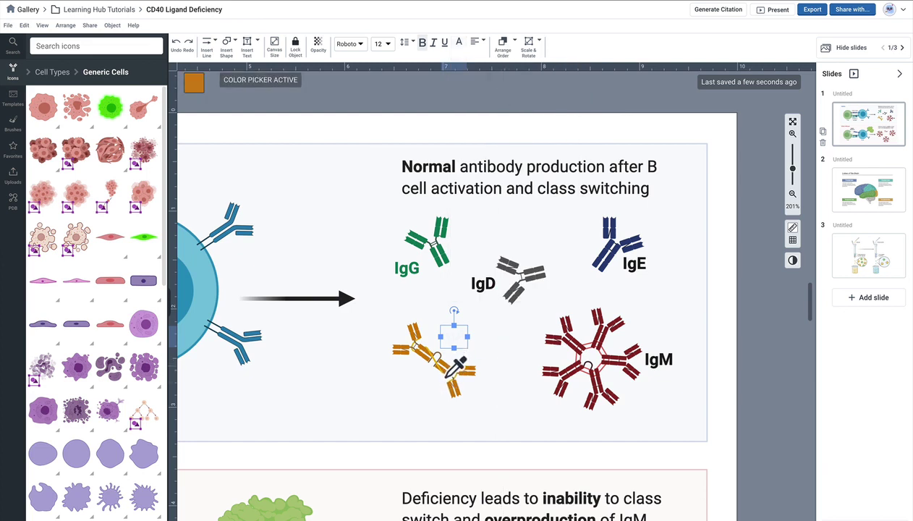
{"action": "left_click", "coordinate": [449, 372]}
Step: Colour the IgM label text dark red by sampling the IgM antibody
{"action": "left_click", "coordinate": [670, 362]}
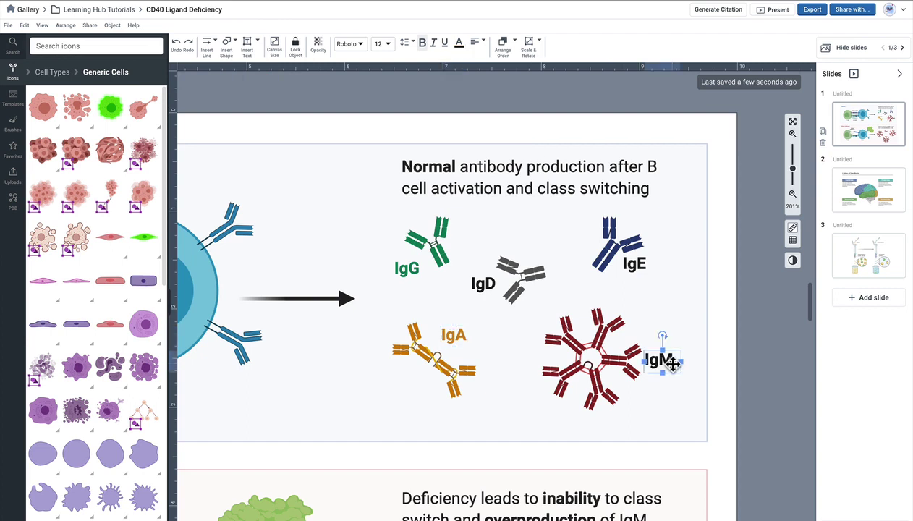
{"action": "left_click", "coordinate": [458, 43]}
{"action": "left_click", "coordinate": [519, 74]}
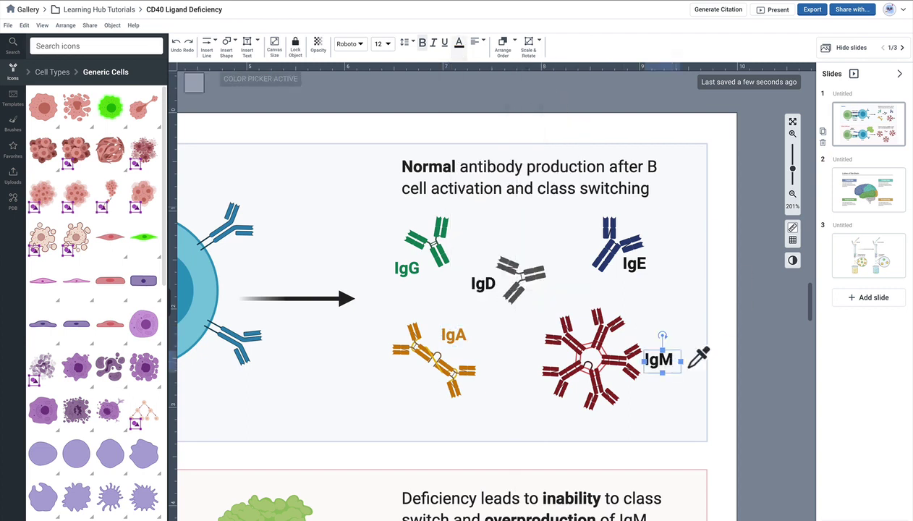
{"action": "left_click", "coordinate": [634, 357]}
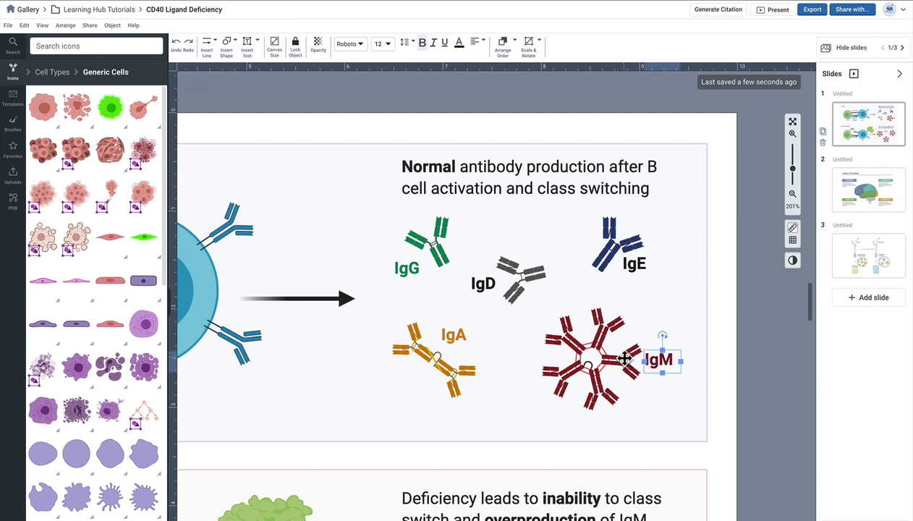
Step: Colour the IgE label text navy by sampling the IgE antibody
{"action": "left_click", "coordinate": [641, 269]}
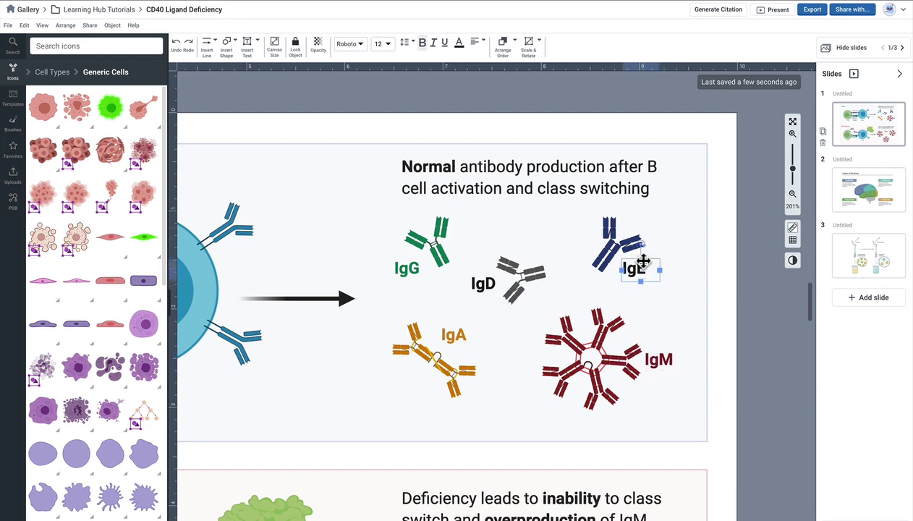
{"action": "left_click", "coordinate": [458, 43]}
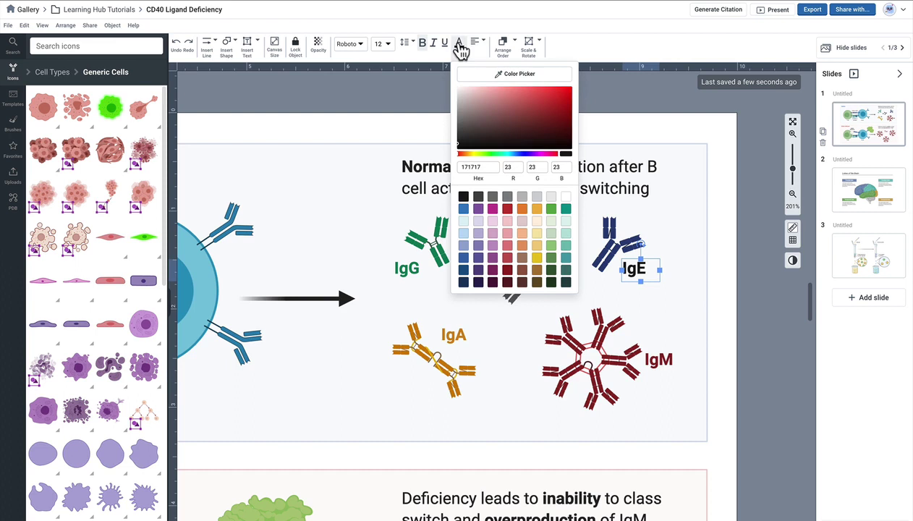
{"action": "left_click", "coordinate": [479, 74]}
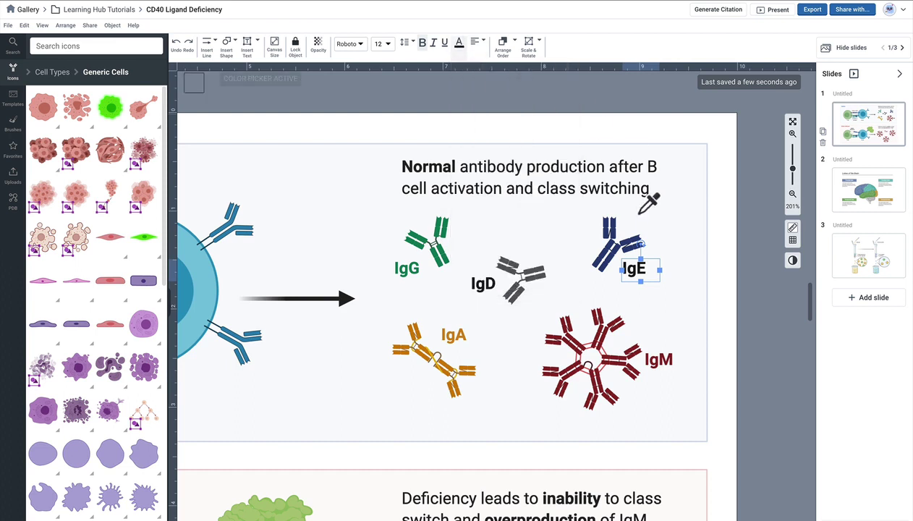
{"action": "left_click", "coordinate": [625, 249]}
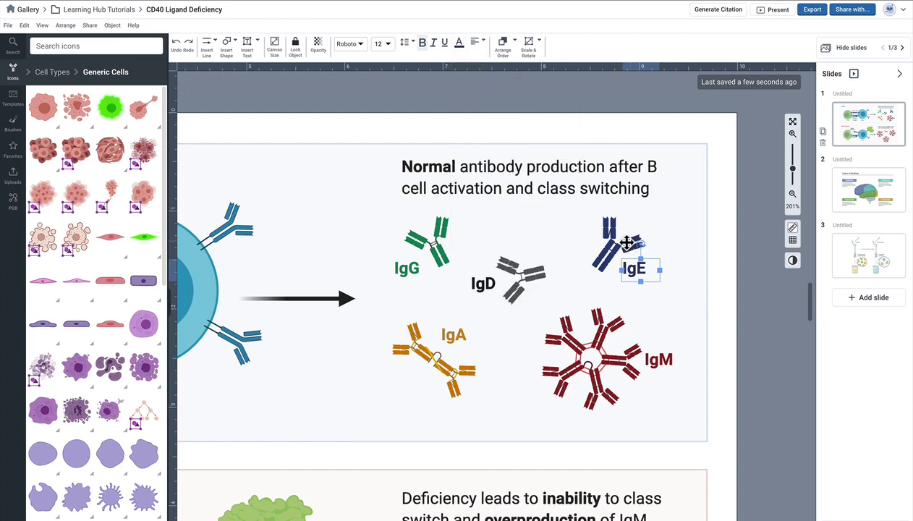
{"action": "left_click", "coordinate": [716, 283]}
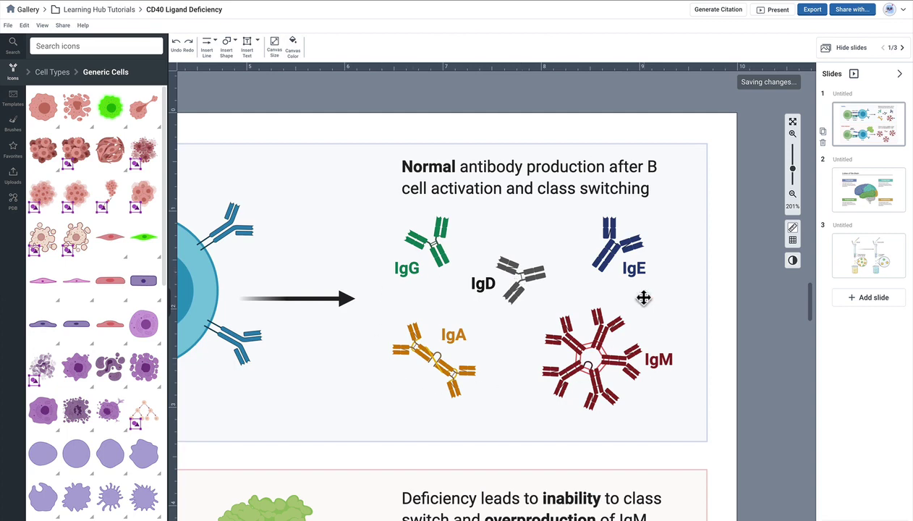
Step: Zoom to 228% and preview the canvas in grayscale to compare label contrast
{"action": "scroll", "coordinate": [463, 339], "scroll_direction": "down", "scroll_amount": 1}
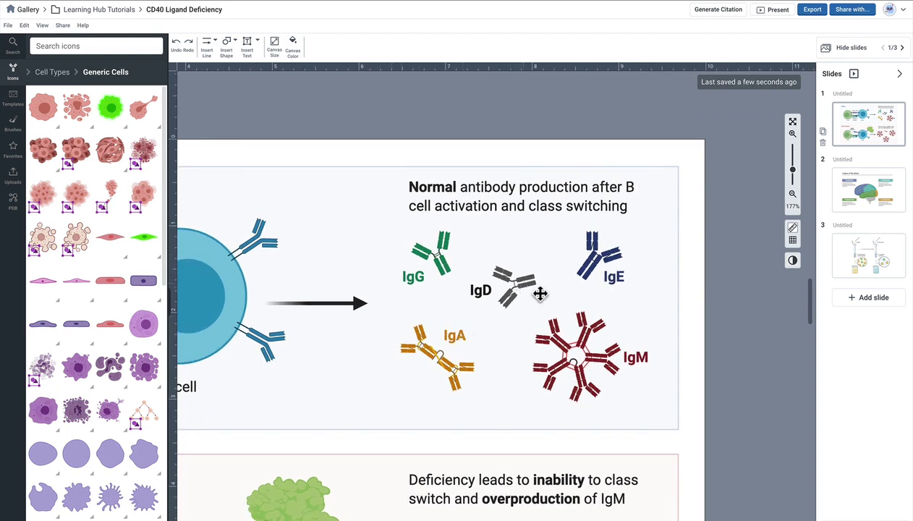
{"action": "scroll", "coordinate": [562, 306], "scroll_direction": "up", "scroll_amount": 5}
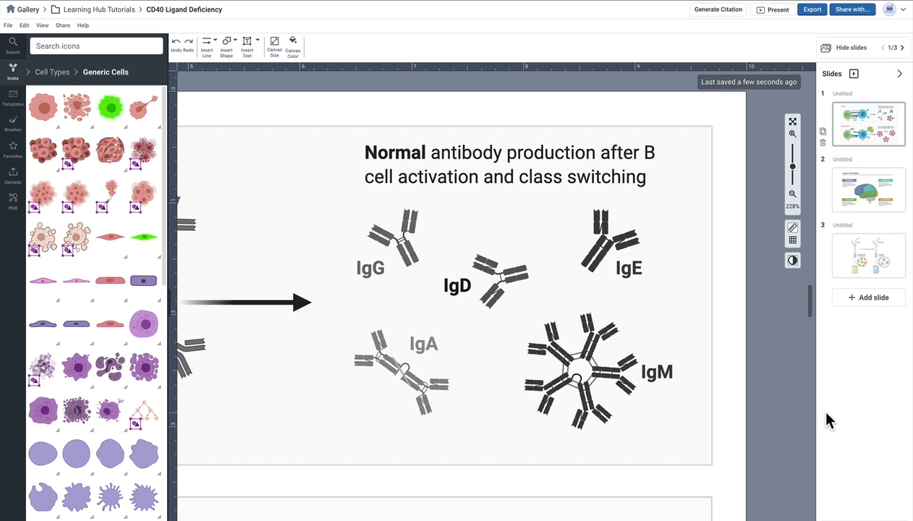
{"action": "scroll", "coordinate": [554, 362], "scroll_direction": "up", "scroll_amount": 1}
Step: Shift the IgA label's text colour to a lighter orange on the gradient
{"action": "left_click", "coordinate": [438, 353]}
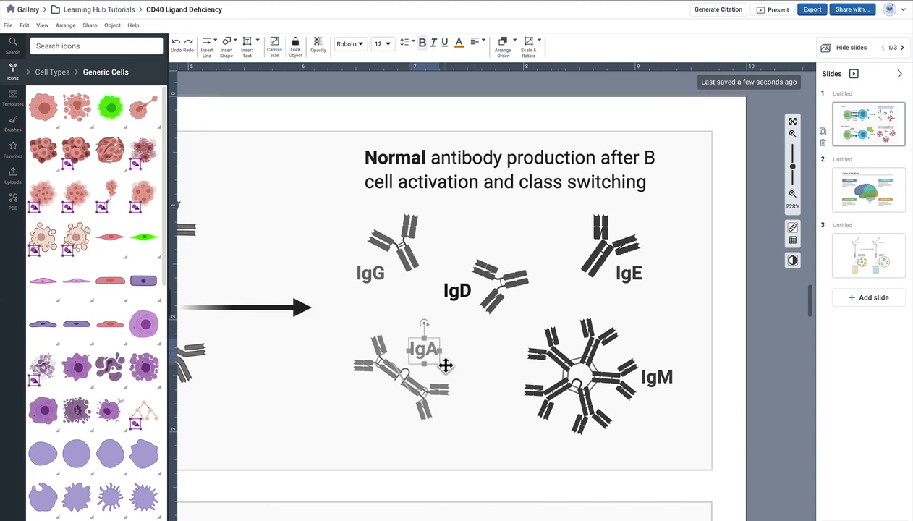
{"action": "left_click", "coordinate": [458, 45]}
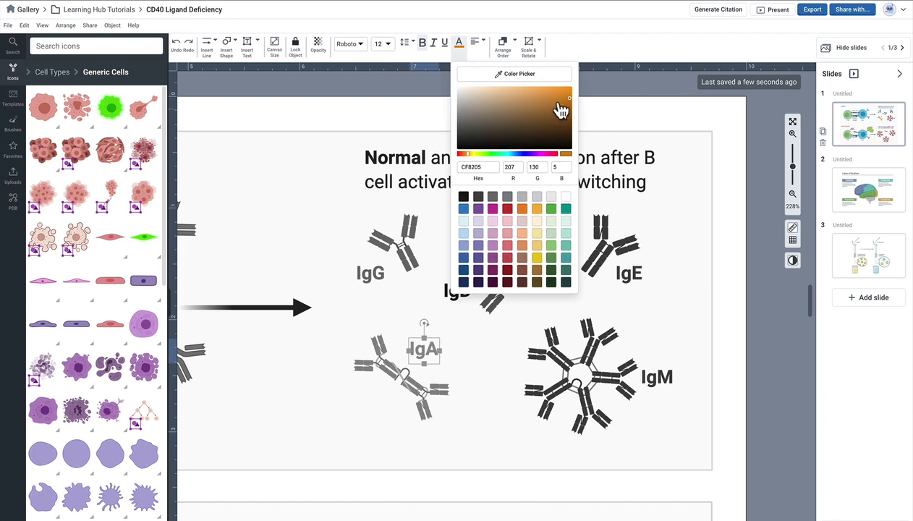
{"action": "left_click_drag", "start_coordinate": [554, 102], "coordinate": [509, 84]}
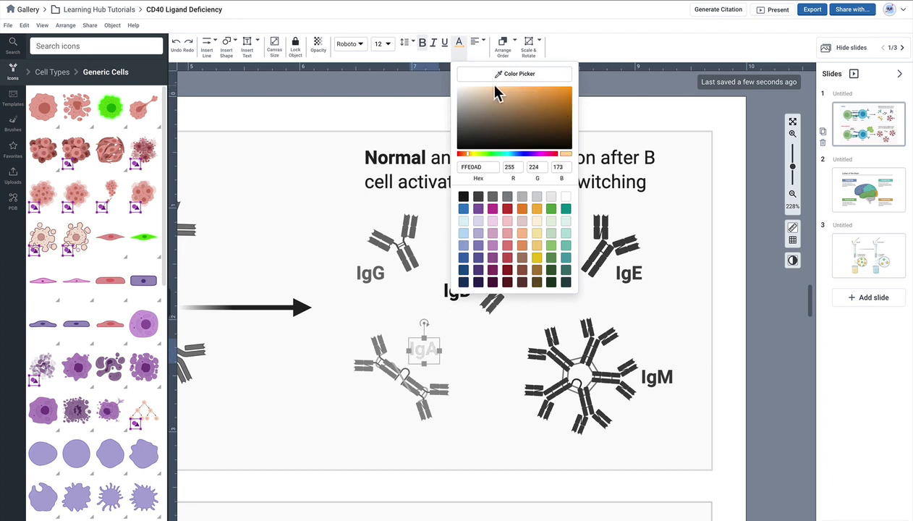
{"action": "left_click", "coordinate": [755, 383]}
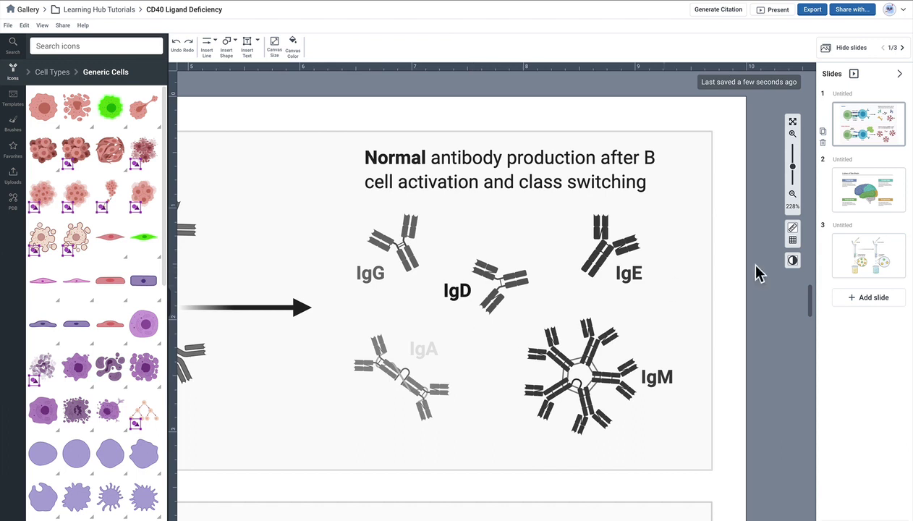
Step: Return the canvas to full colour and darken the IgA label text to a deeper orange
{"action": "left_click", "coordinate": [792, 261]}
{"action": "left_click", "coordinate": [433, 353]}
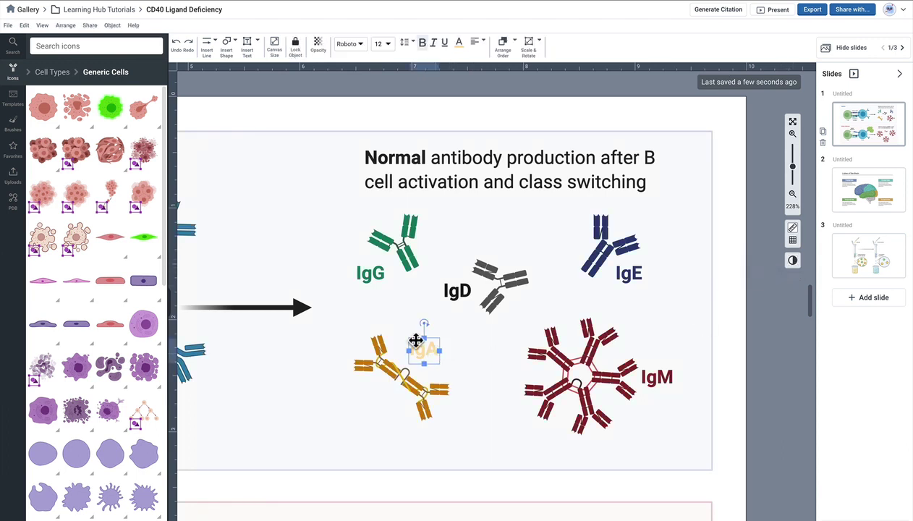
{"action": "left_click", "coordinate": [458, 44]}
{"action": "left_click_drag", "start_coordinate": [539, 100], "coordinate": [569, 100]}
{"action": "left_click", "coordinate": [771, 289]}
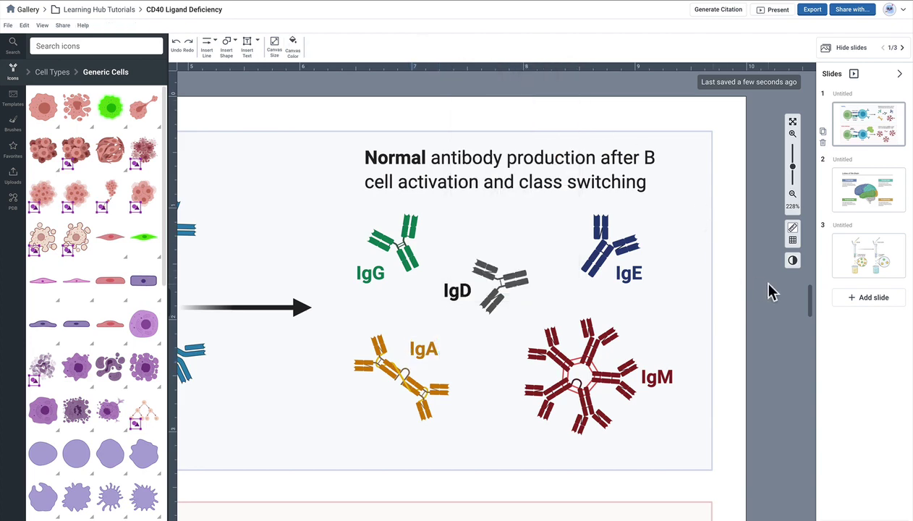
Step: Zoom out to about 106% and centre the slide to show both Healthy and CD40L Deficient panels
{"action": "scroll", "coordinate": [590, 298], "scroll_direction": "down", "scroll_amount": 3}
{"action": "scroll", "coordinate": [589, 298], "scroll_direction": "down", "scroll_amount": 4}
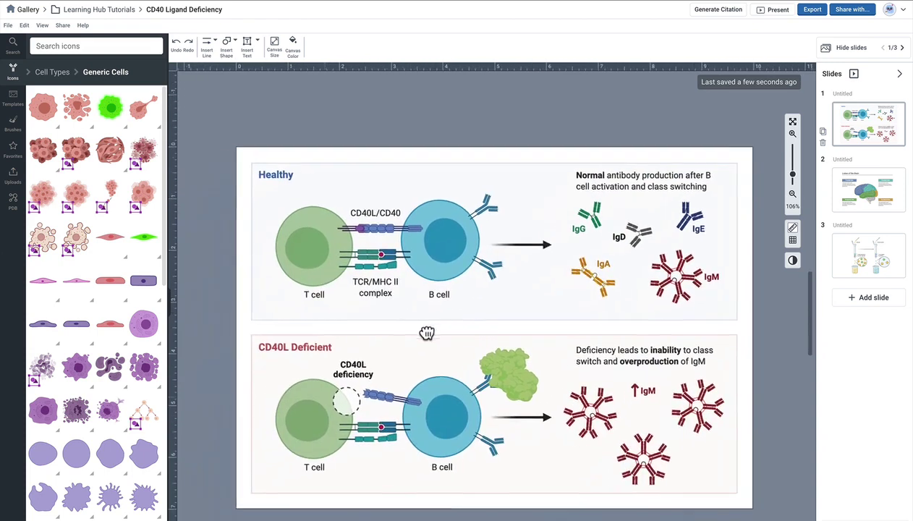
{"action": "left_click_drag", "start_coordinate": [426, 333], "coordinate": [396, 324]}
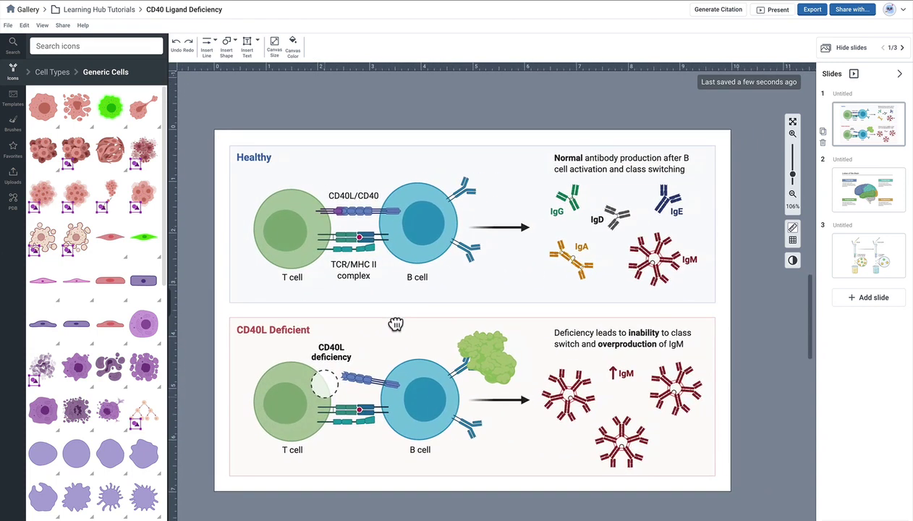